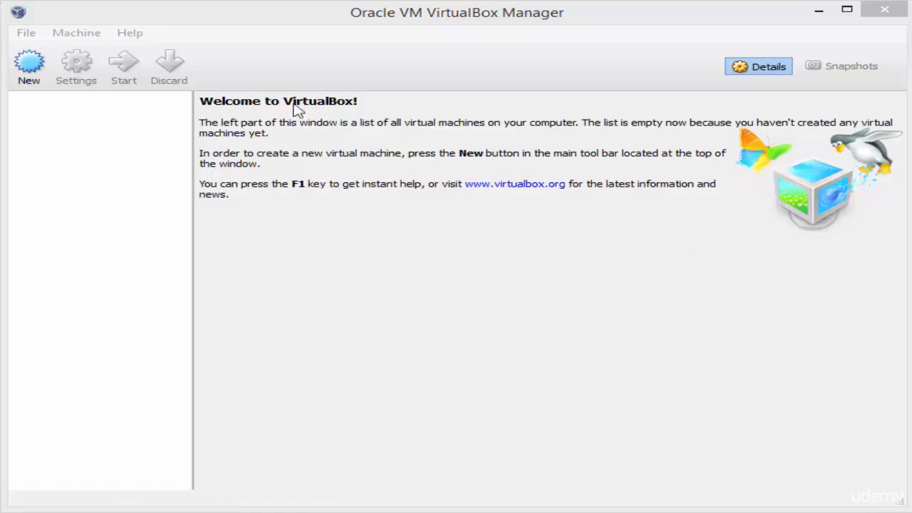
click(30, 71)
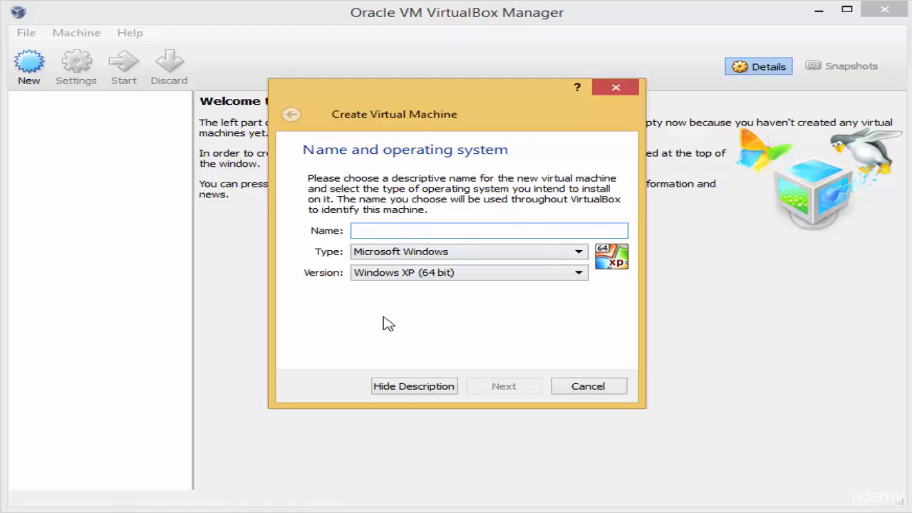
click(577, 387)
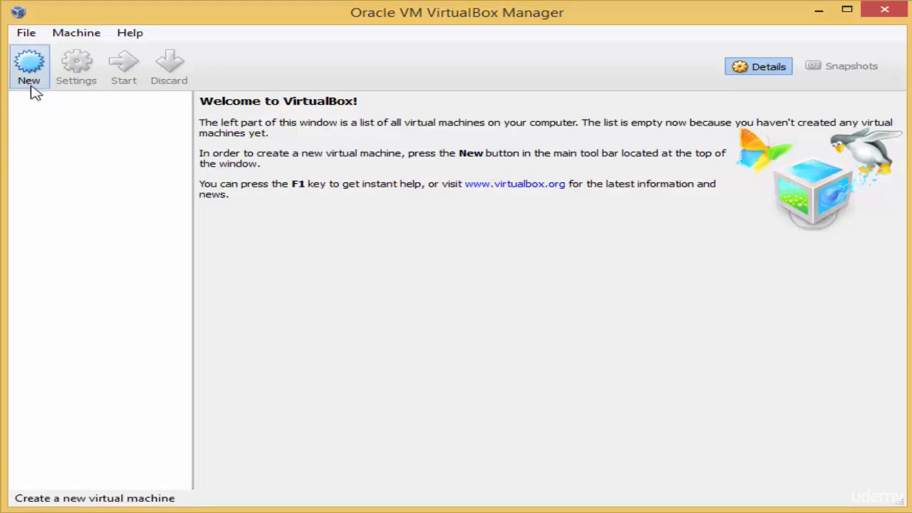
click(69, 34)
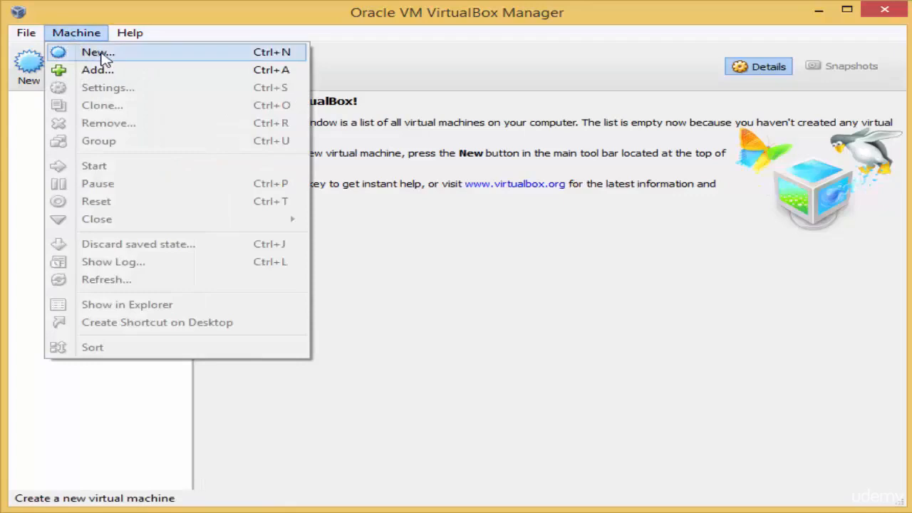
click(128, 58)
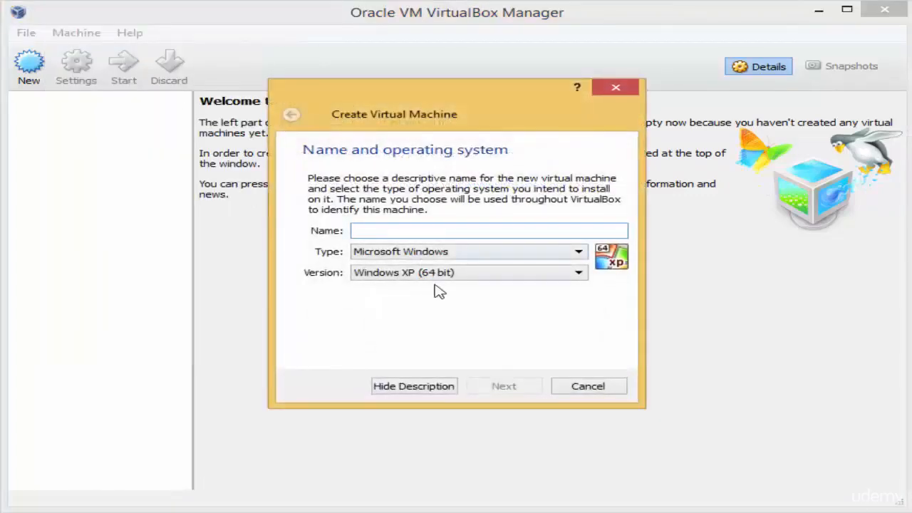
click(574, 391)
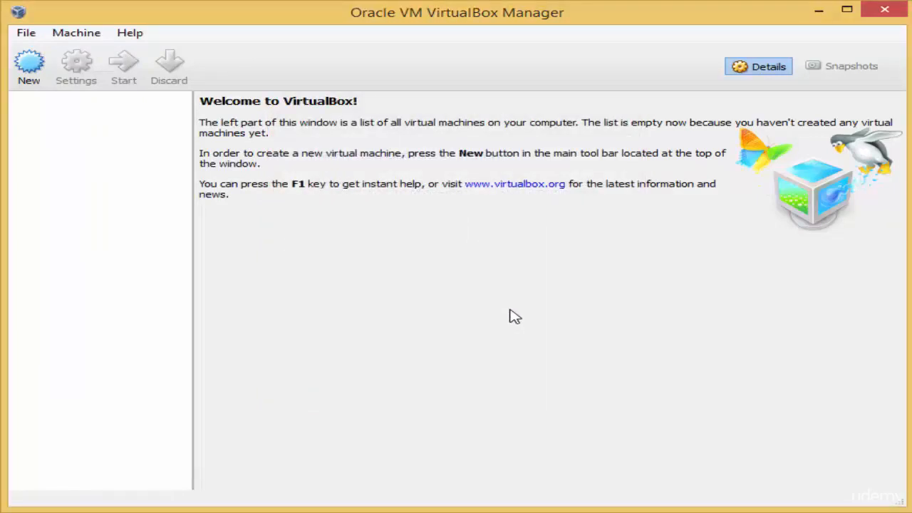
- Start creating a new virtual machine and name it MyLinux
key(ctrl+n)
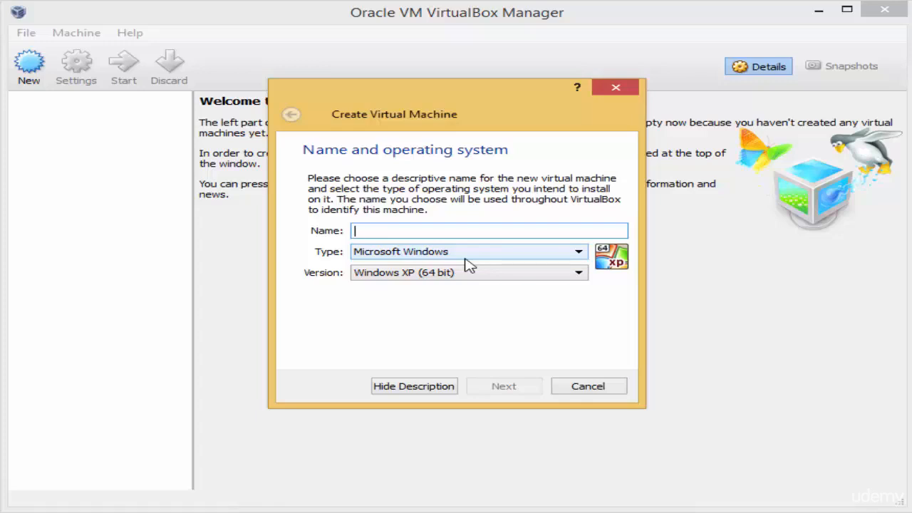
text(My)
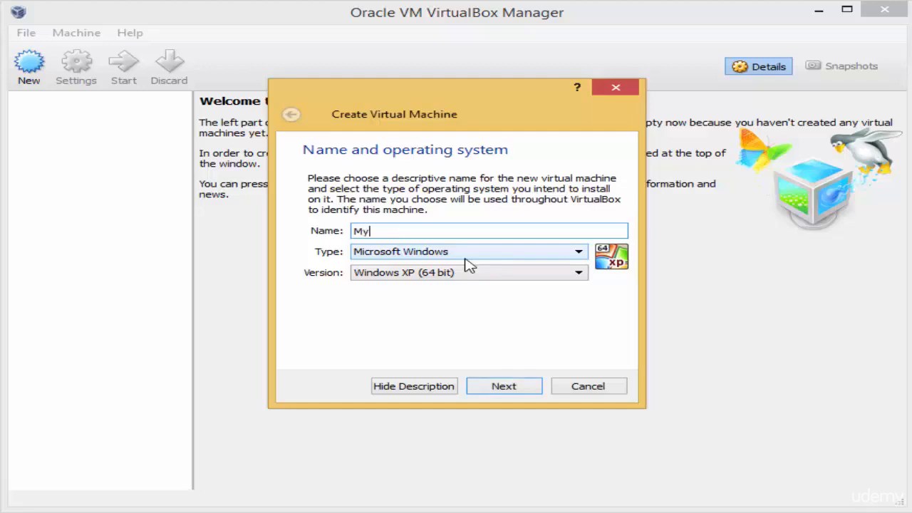
text(Linux)
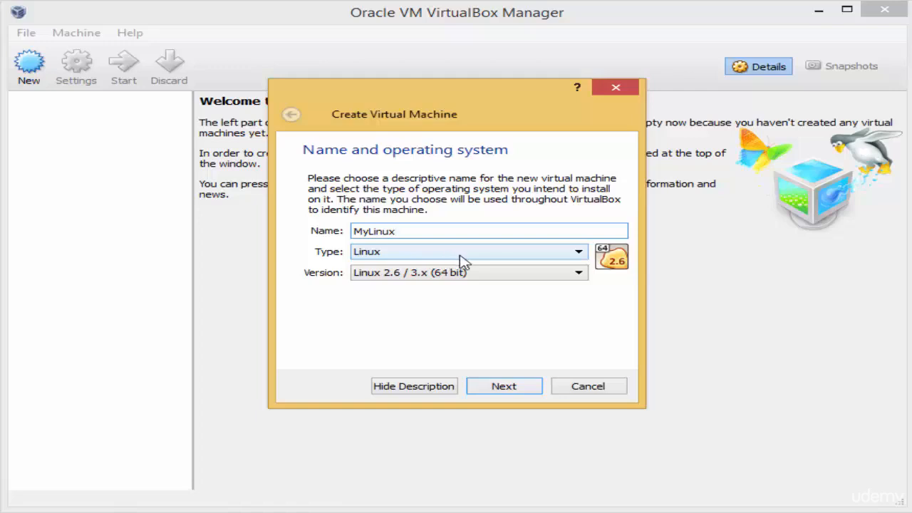
- Keep Linux as the operating system type, choose the Red Hat (64 bit) version and submit the name and system settings
click(579, 255)
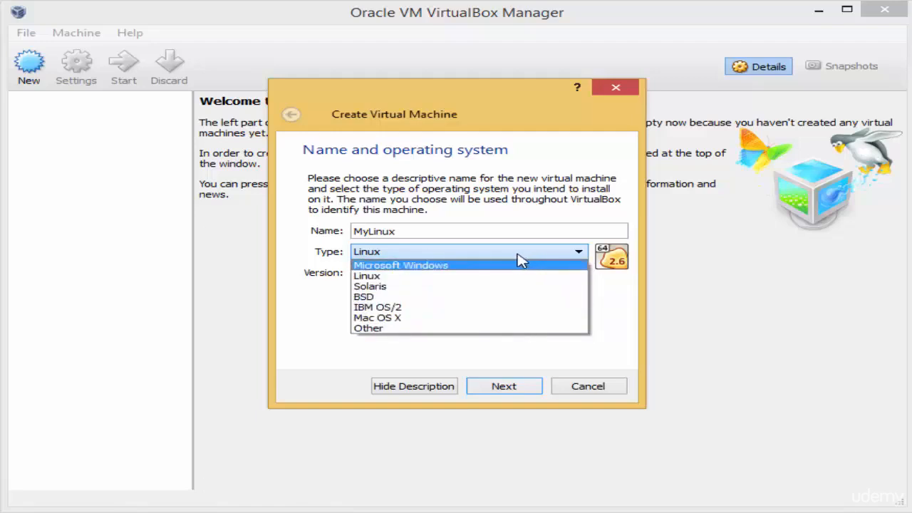
click(578, 253)
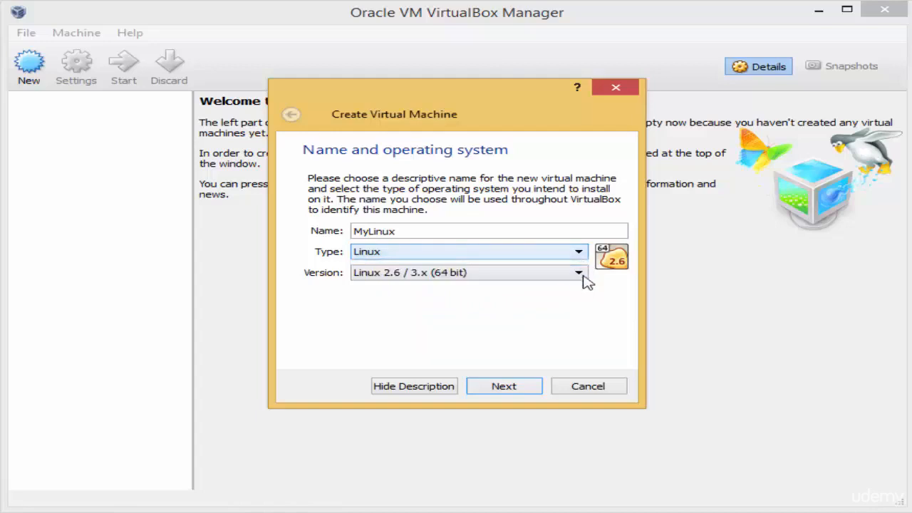
click(571, 276)
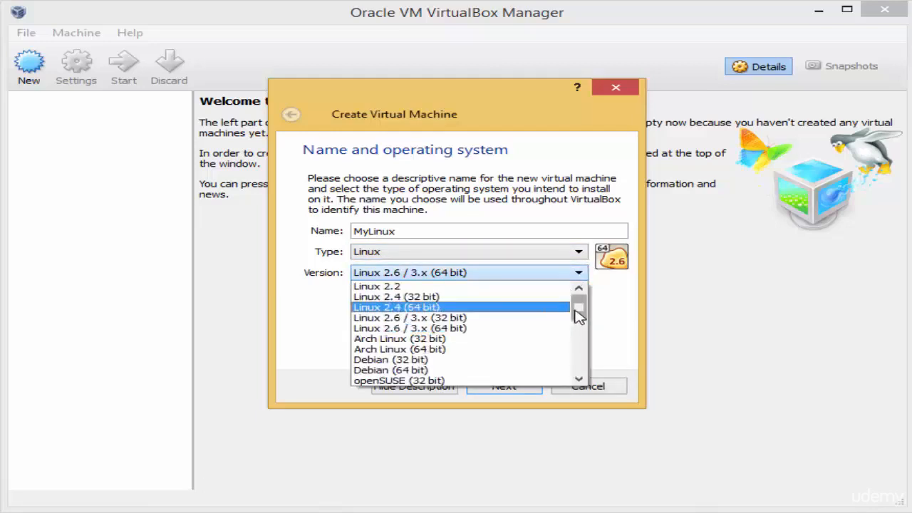
drag(573, 308, 571, 346)
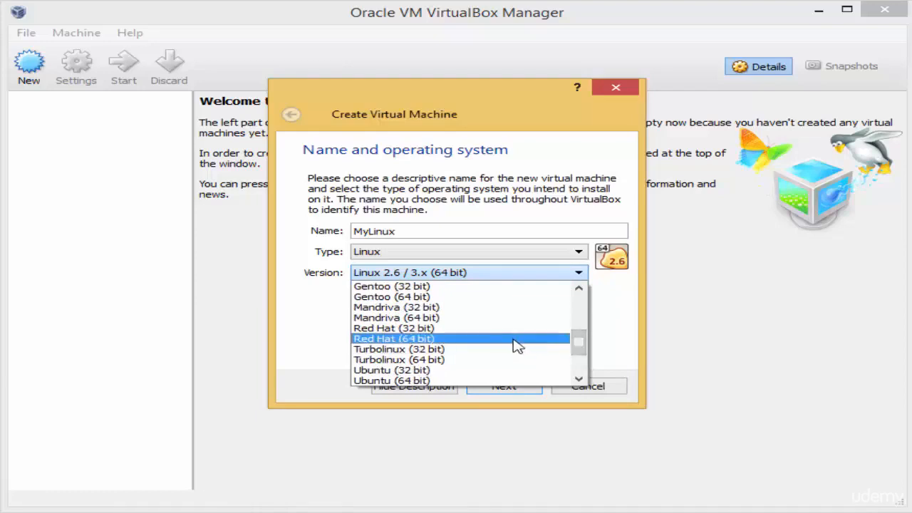
click(425, 340)
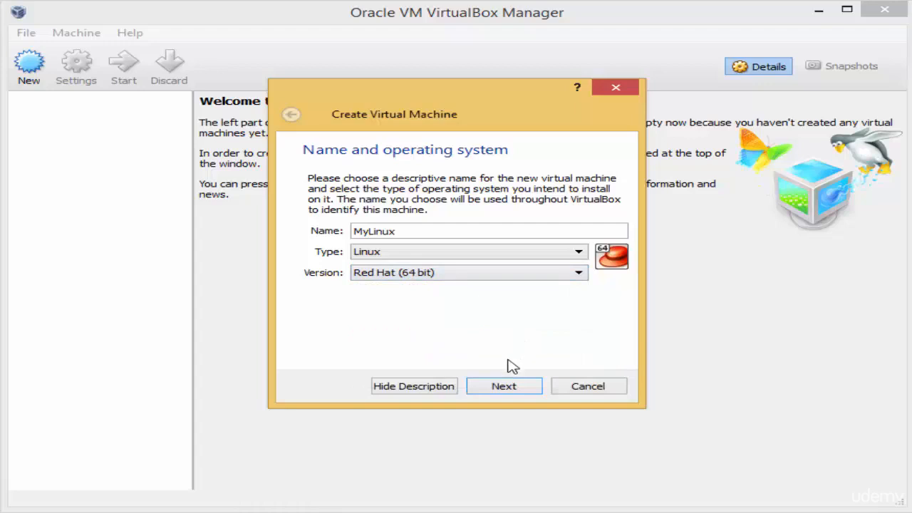
click(506, 386)
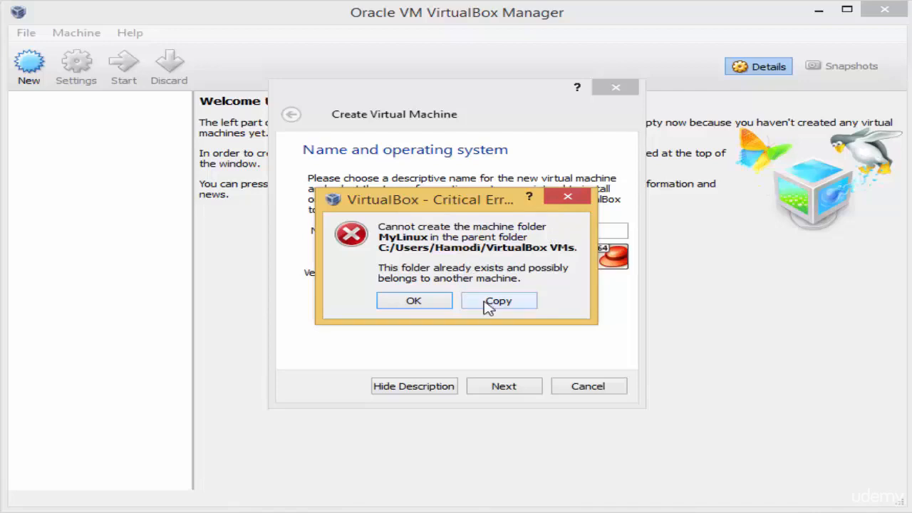
- Dismiss the error, rename the virtual machine to MyLinux1 and continue to the memory settings
click(415, 299)
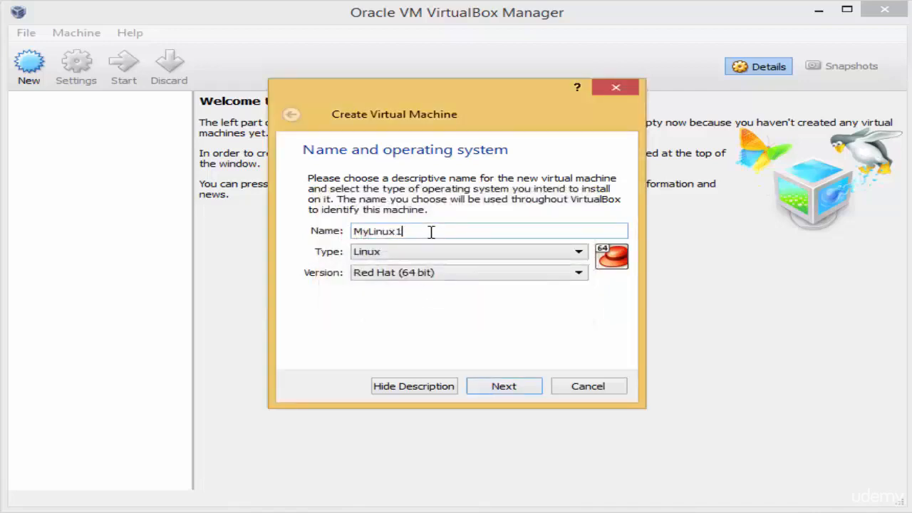
click(501, 386)
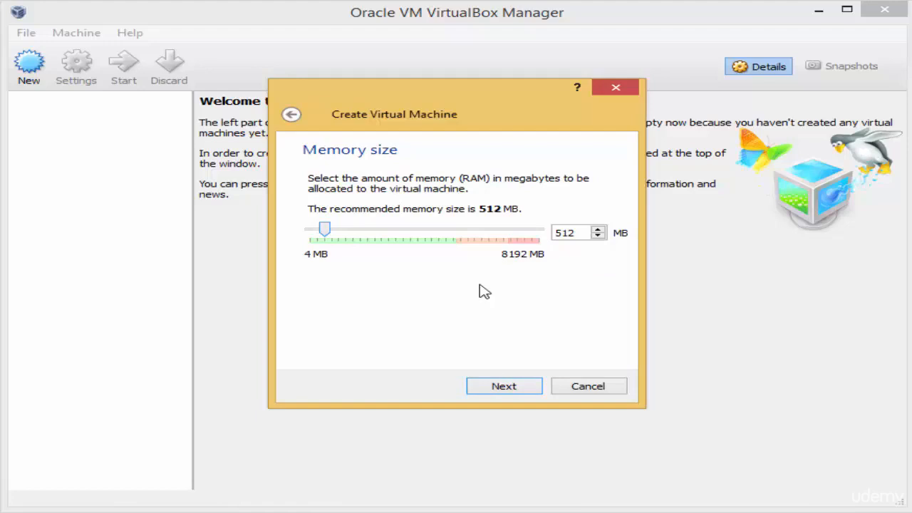
- Allocate 1024 MB of memory to the virtual machine and continue to the hard drive settings
click(574, 229)
double_click(562, 232)
text(1024)
mouse_move(342, 232)
mouse_down()
mouse_move(388, 235)
mouse_move(340, 233)
mouse_up()
click(501, 388)
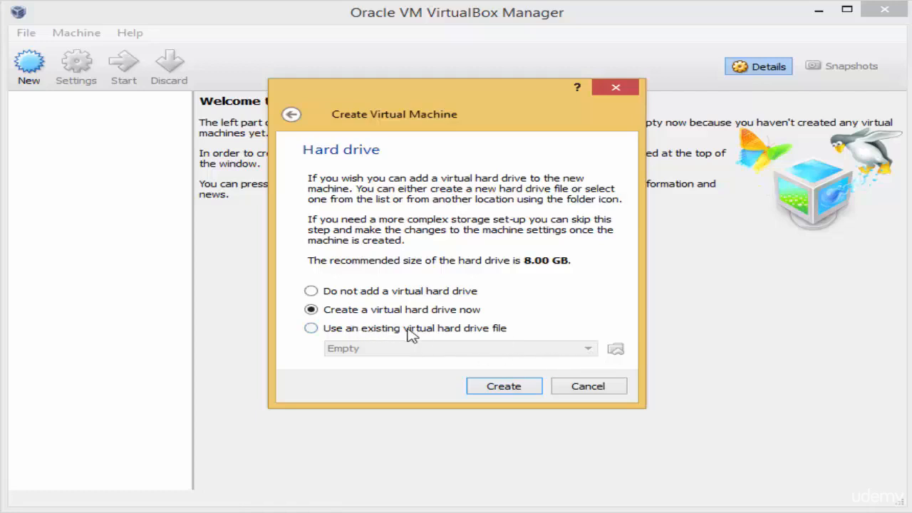
click(314, 329)
click(596, 355)
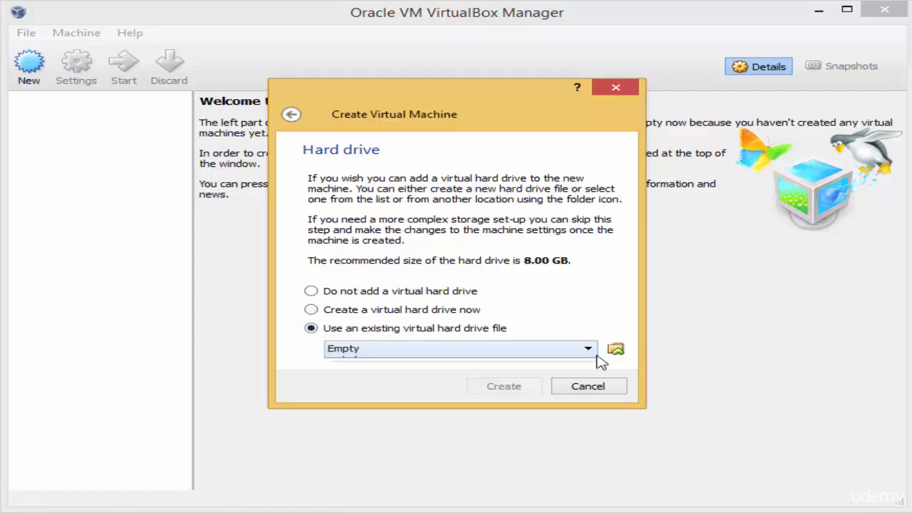
click(597, 361)
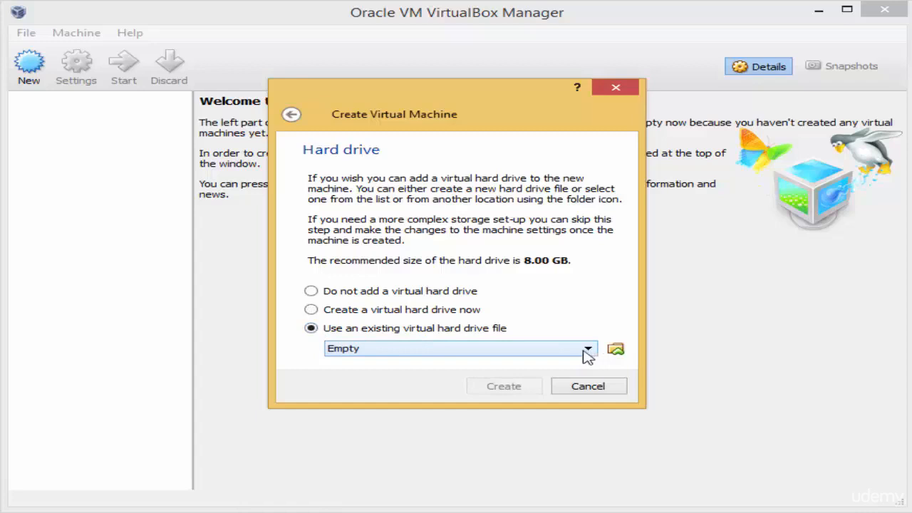
click(587, 349)
click(586, 352)
click(312, 312)
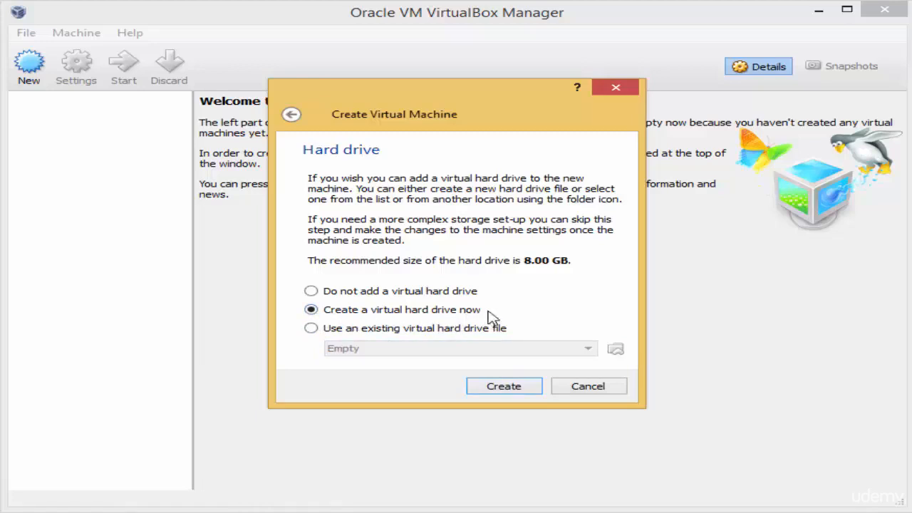
- Begin a new virtual hard drive using the VDI file type with dynamically allocated storage
click(503, 391)
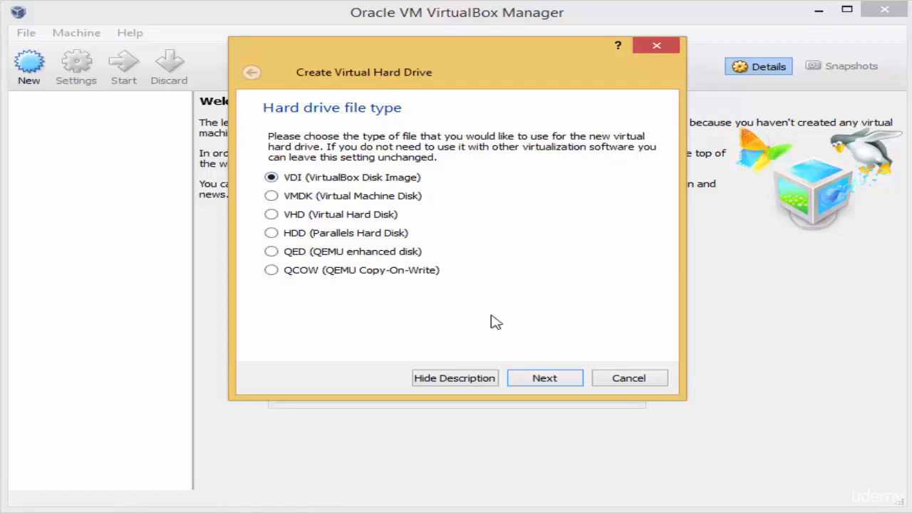
click(553, 380)
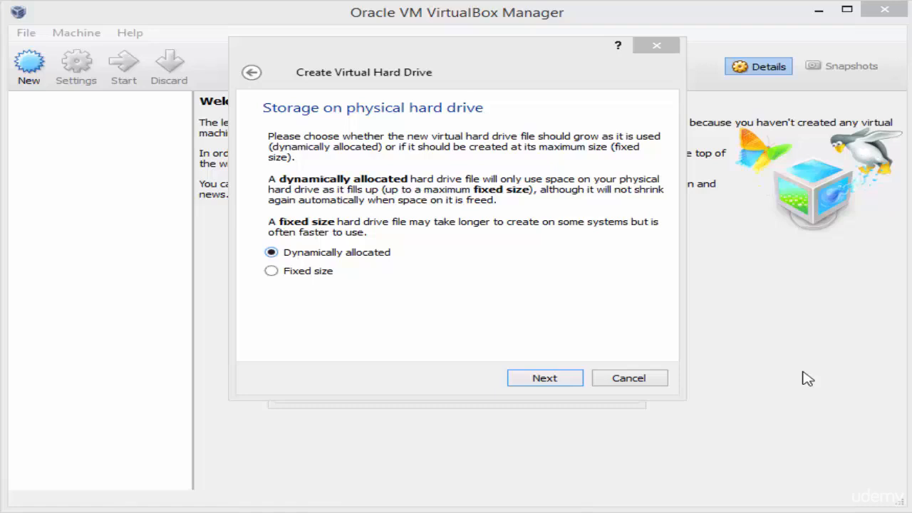
click(542, 381)
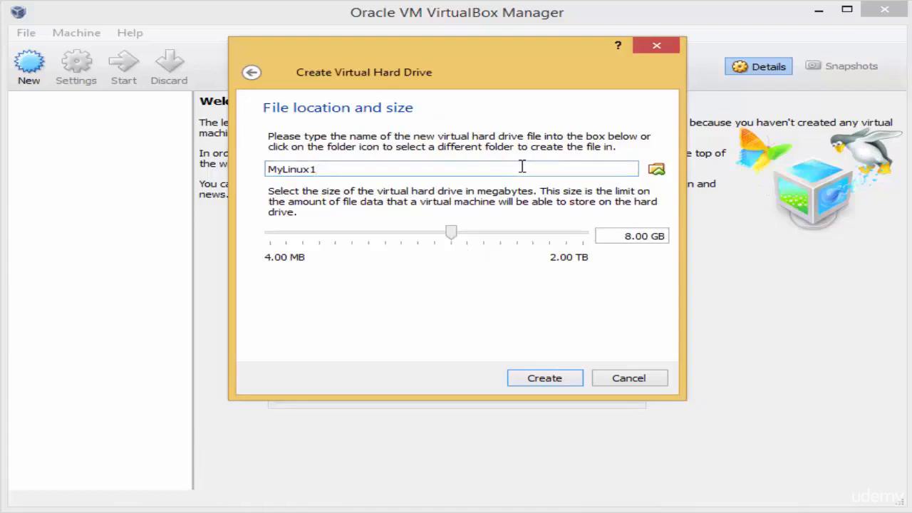
- Keep the MyLinux1 drive file in its default location, set its size to 20 GB and create the drive
click(652, 170)
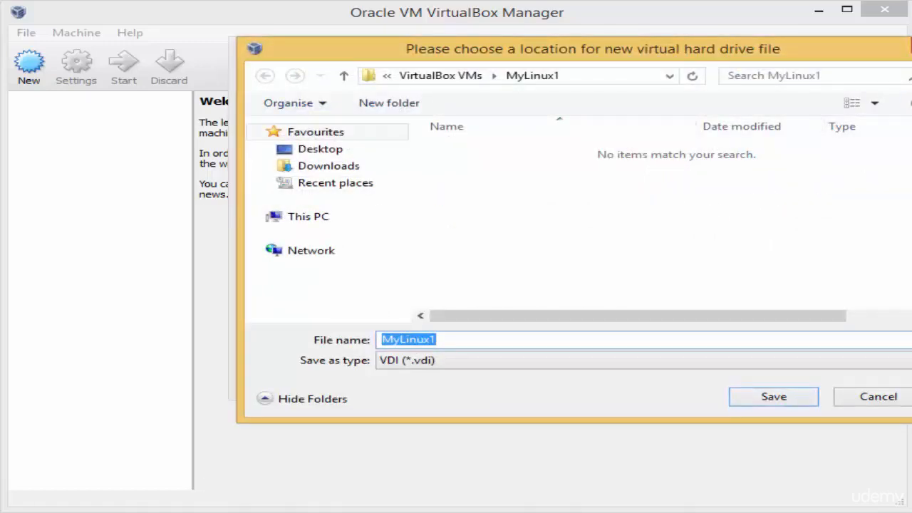
click(911, 47)
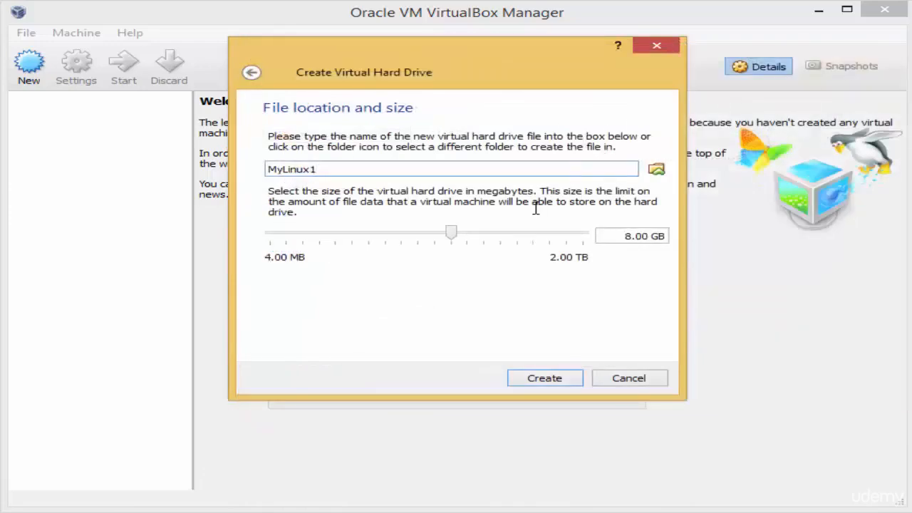
drag(449, 234, 472, 237)
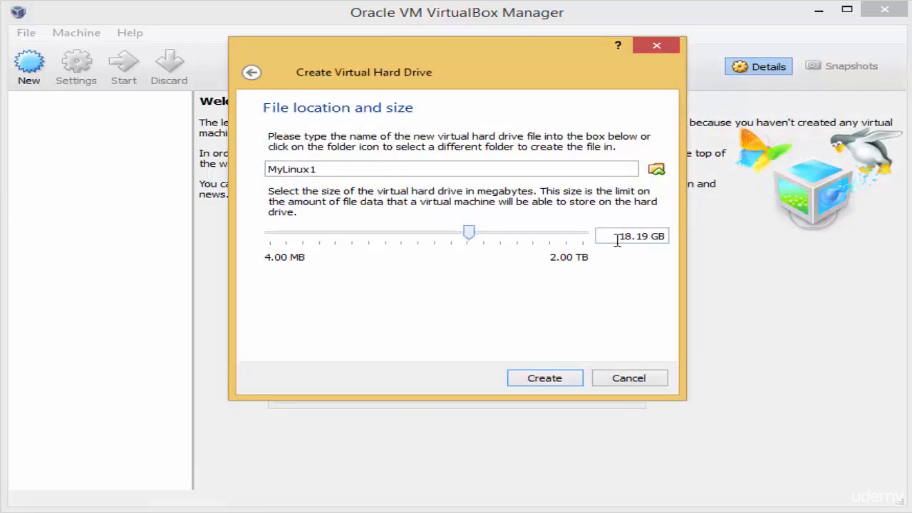
drag(617, 239, 650, 241)
text(20)
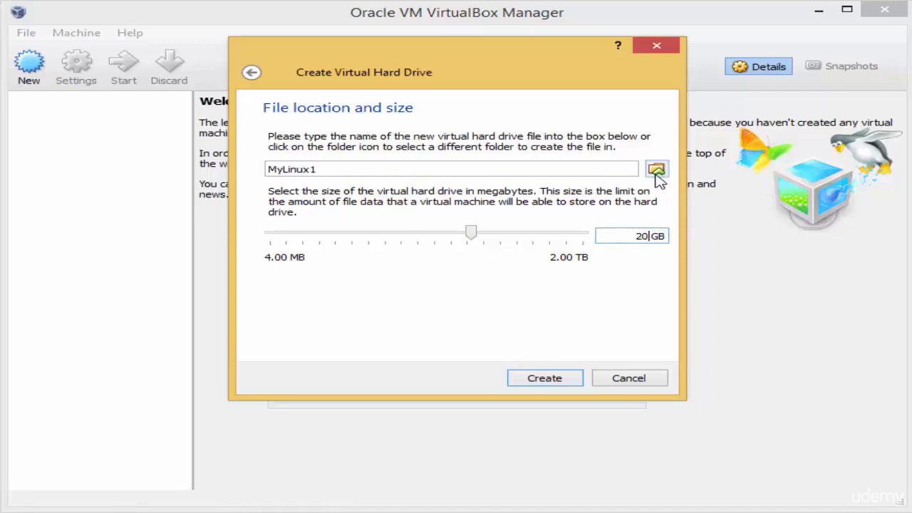
click(546, 381)
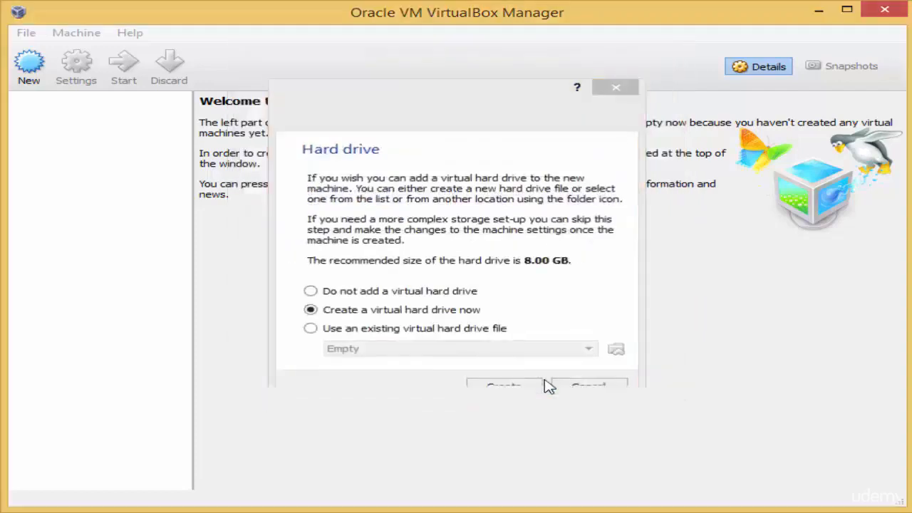